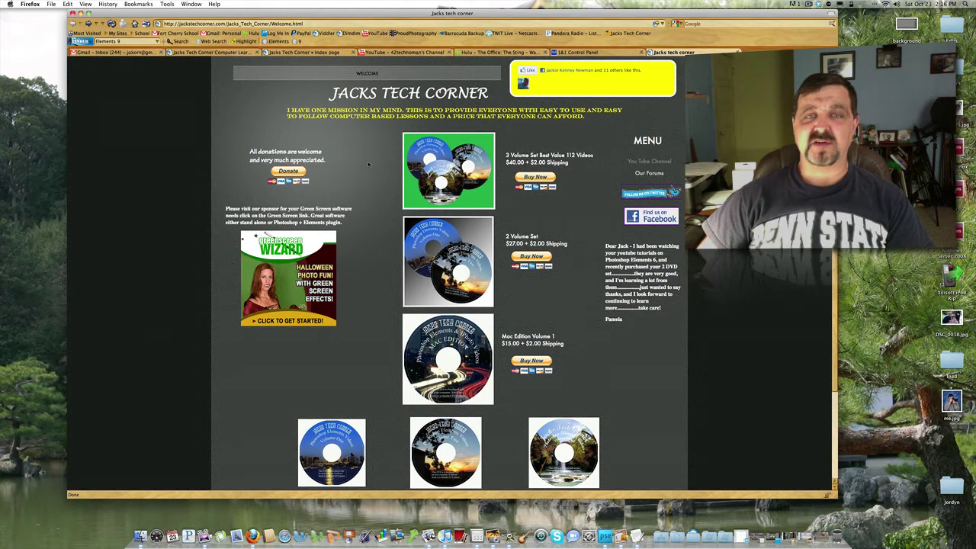
Minimize Firefox, launch iPhoto and scroll up to the Library showing the Madison July 2004 slideshow
scroll(368, 164, down, 3)
scroll(368, 164, up, 3)
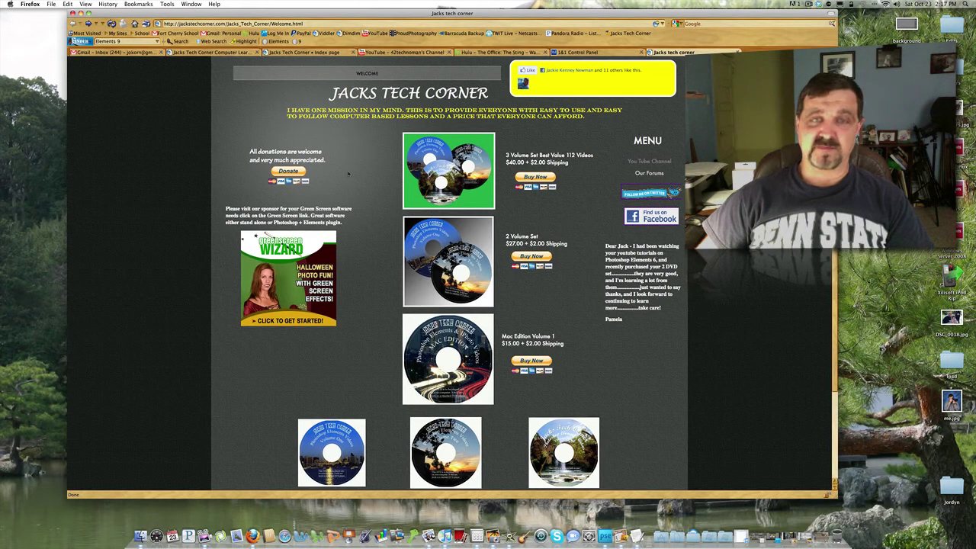
click(82, 13)
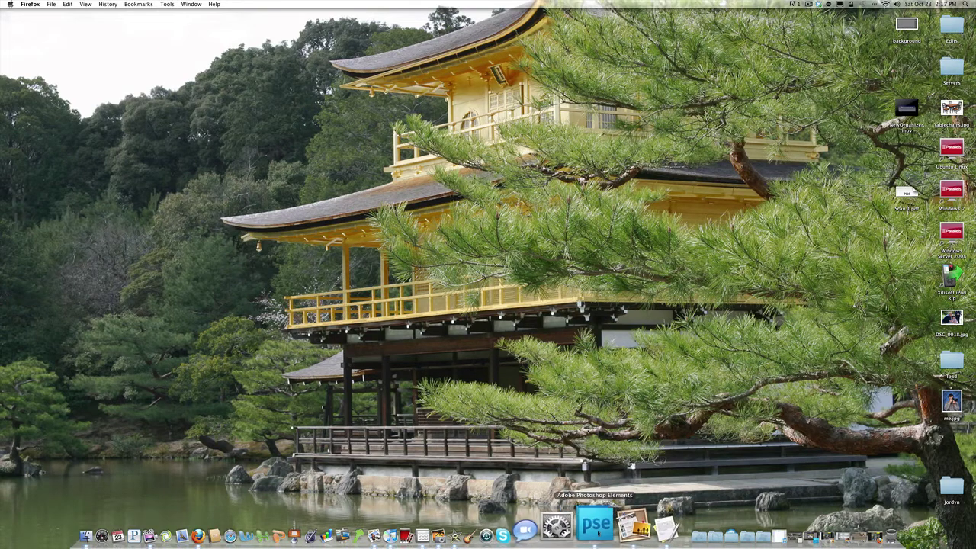
click(486, 524)
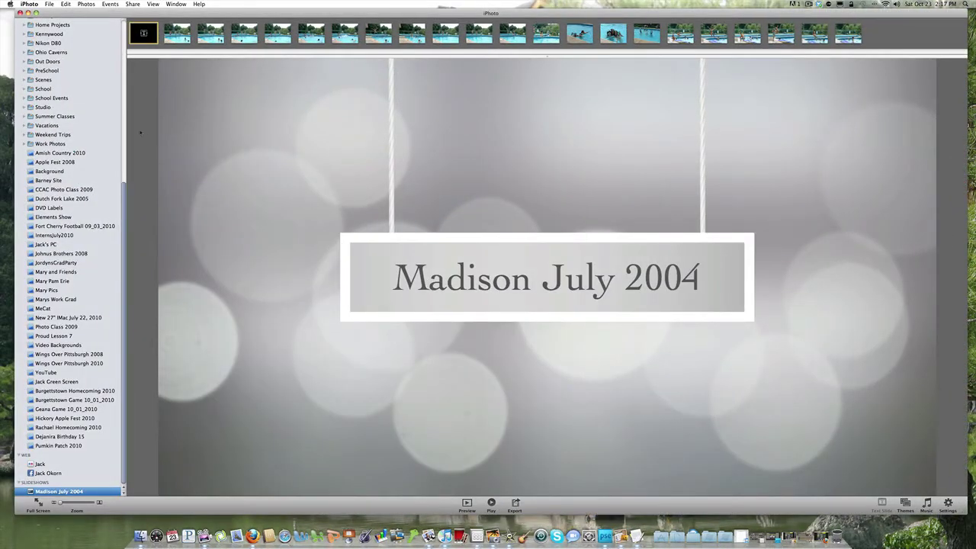
scroll(68, 266, up, 10)
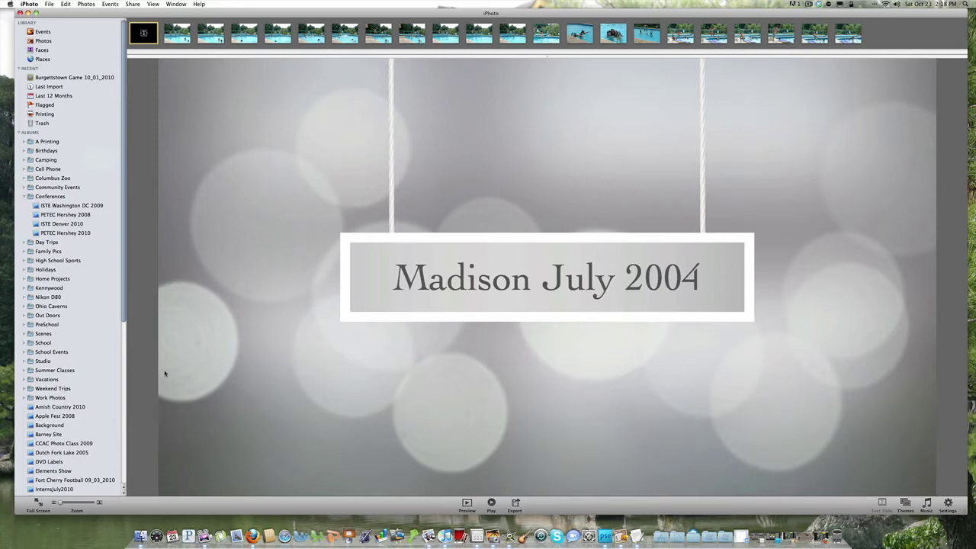
Switch iPhoto to full screen and resize the album thumbnails down to nine per row
click(38, 503)
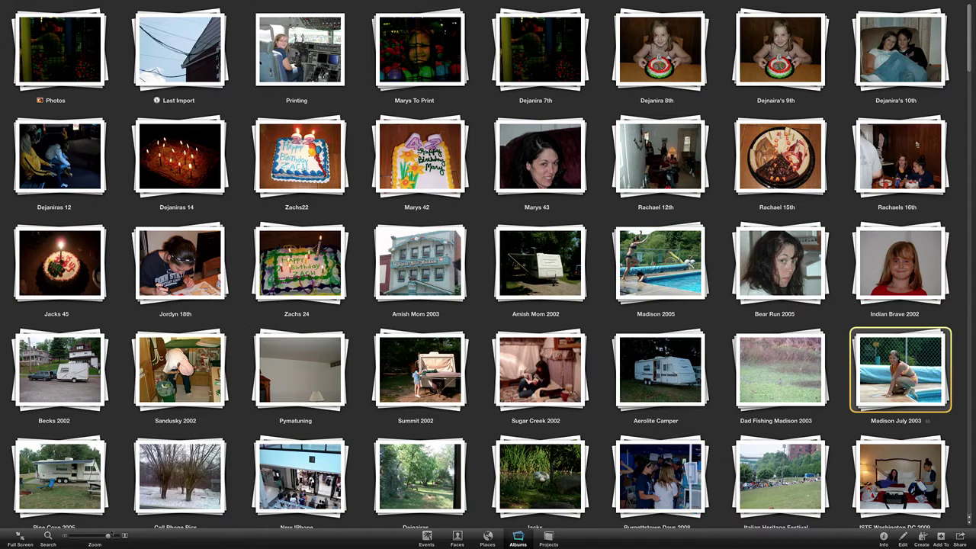
drag(109, 535, 116, 535)
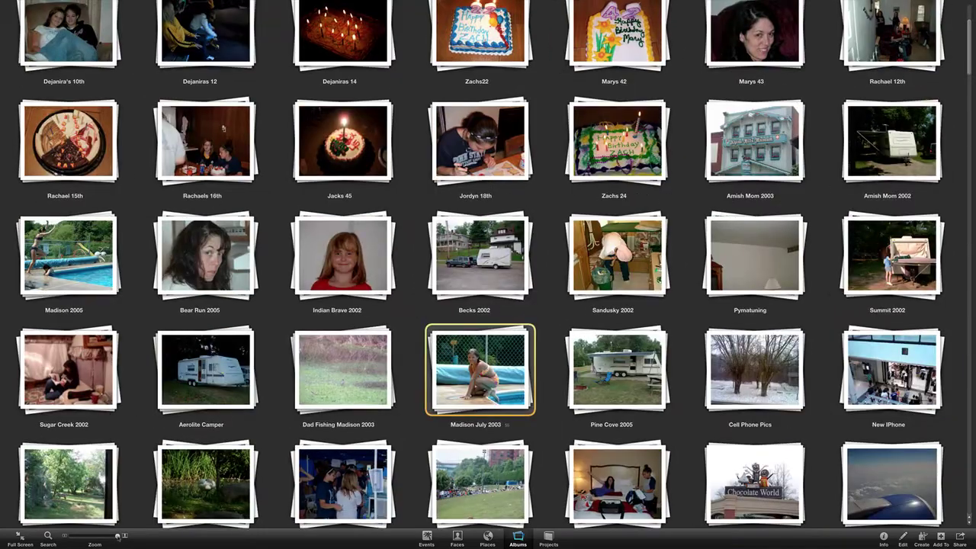
mouse_move(116, 535)
mouse_down()
mouse_move(76, 535)
mouse_move(97, 537)
mouse_up()
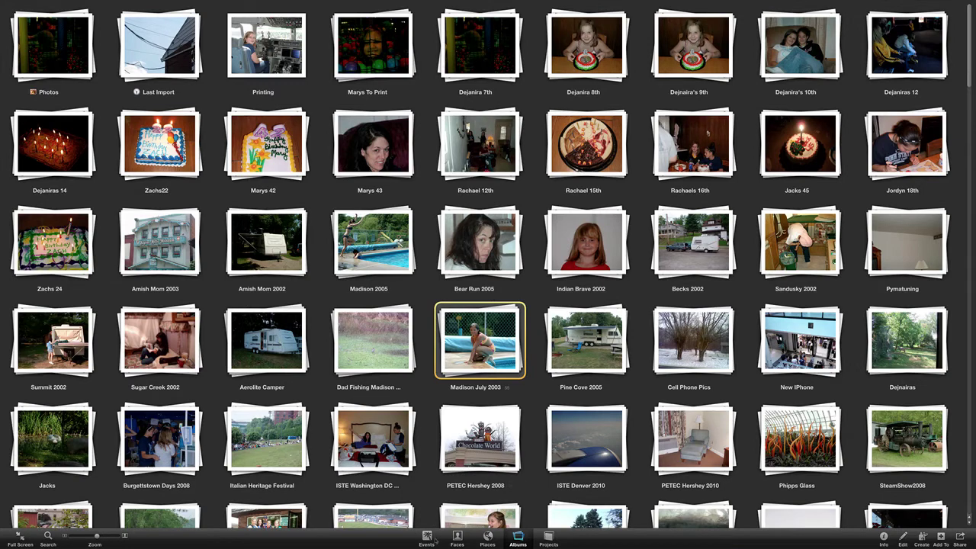
View Events, then Faces, then the Places world map of photo locations
click(426, 537)
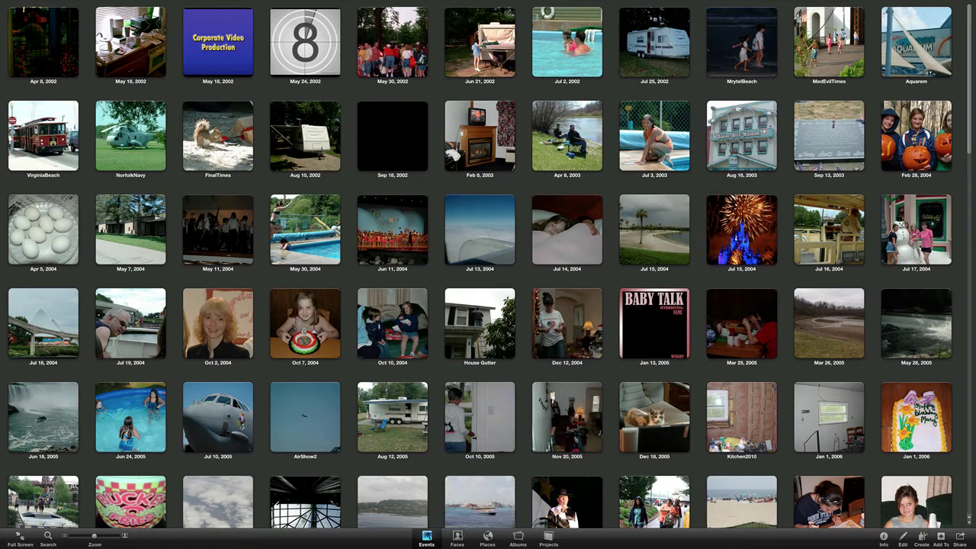
click(457, 536)
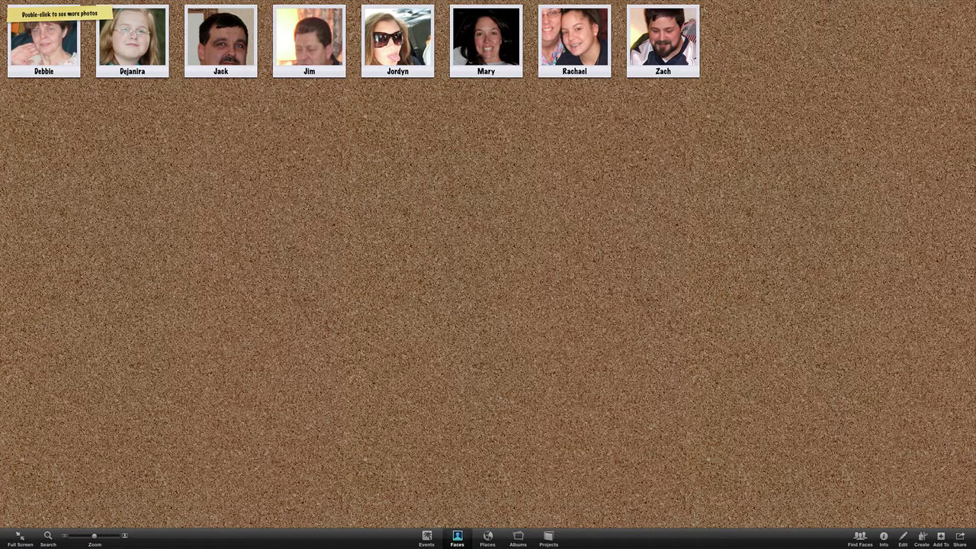
click(487, 537)
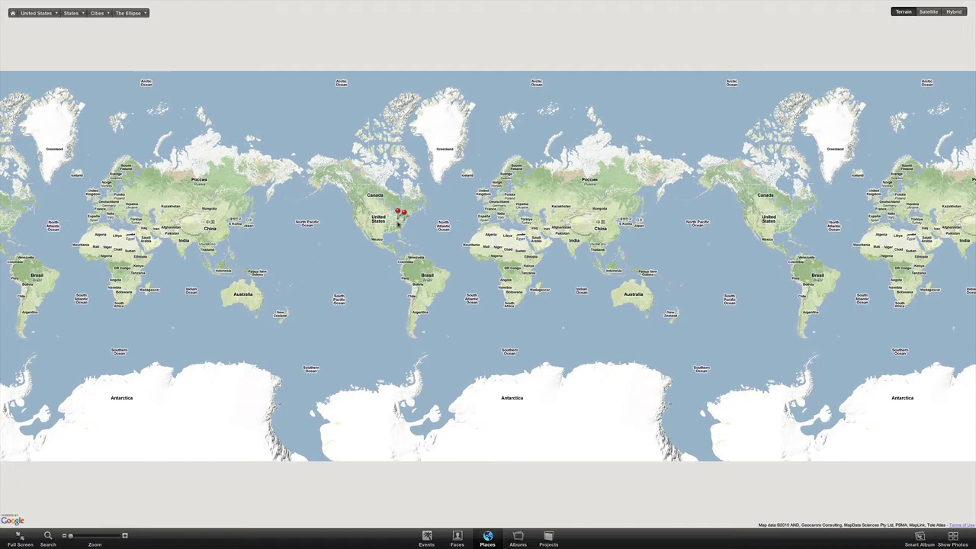
Try the Satellite, Hybrid and Terrain map styles, then go back to Albums
click(928, 13)
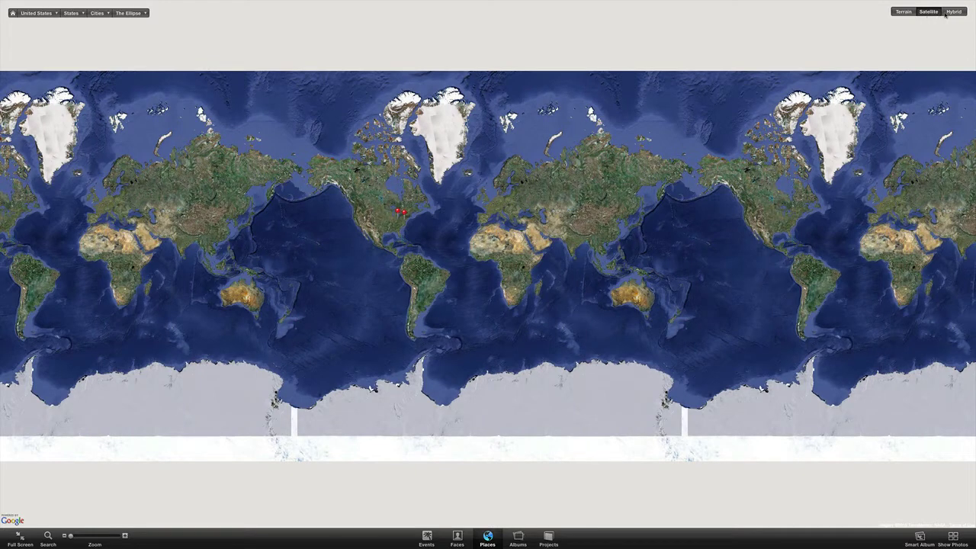
click(953, 12)
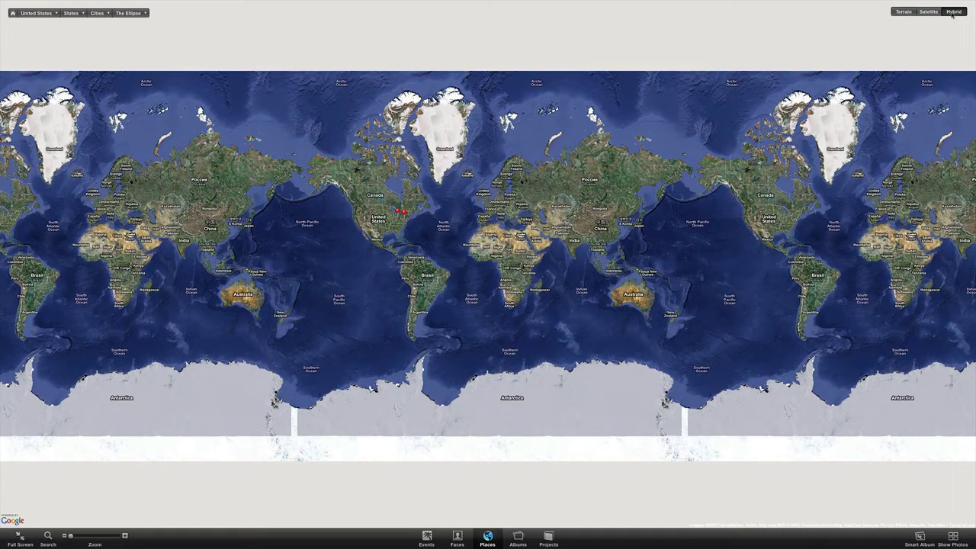
click(902, 12)
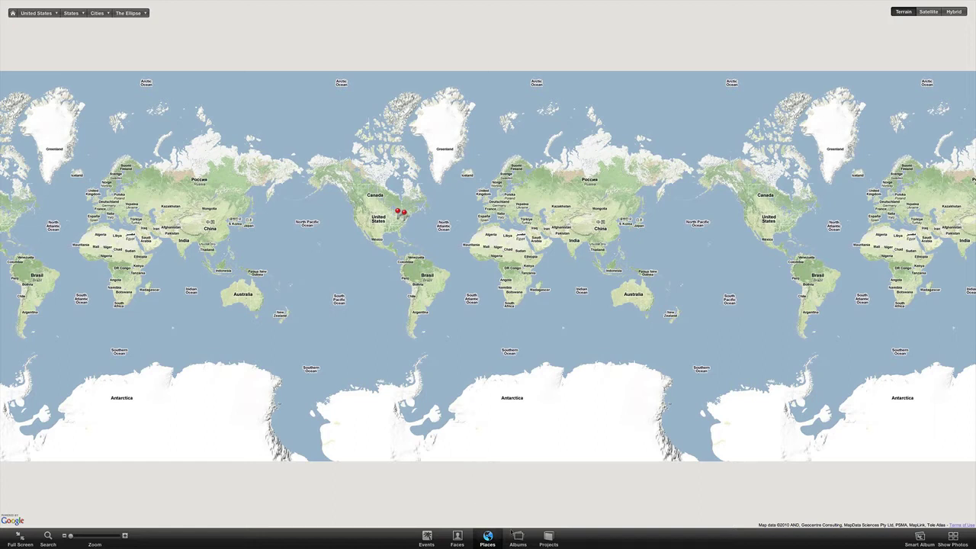
click(518, 536)
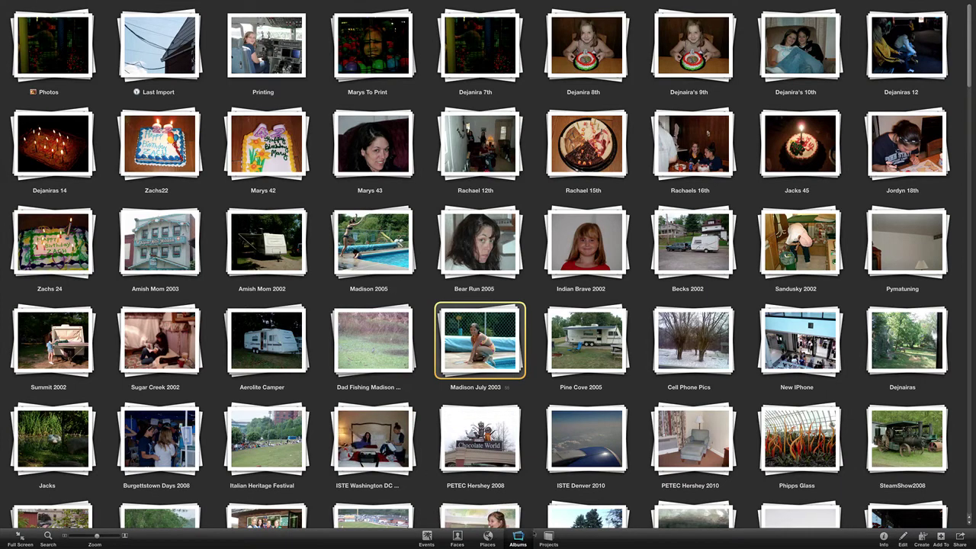
Show the empty Projects shelves, exit full screen and scroll the sidebar album list
click(548, 537)
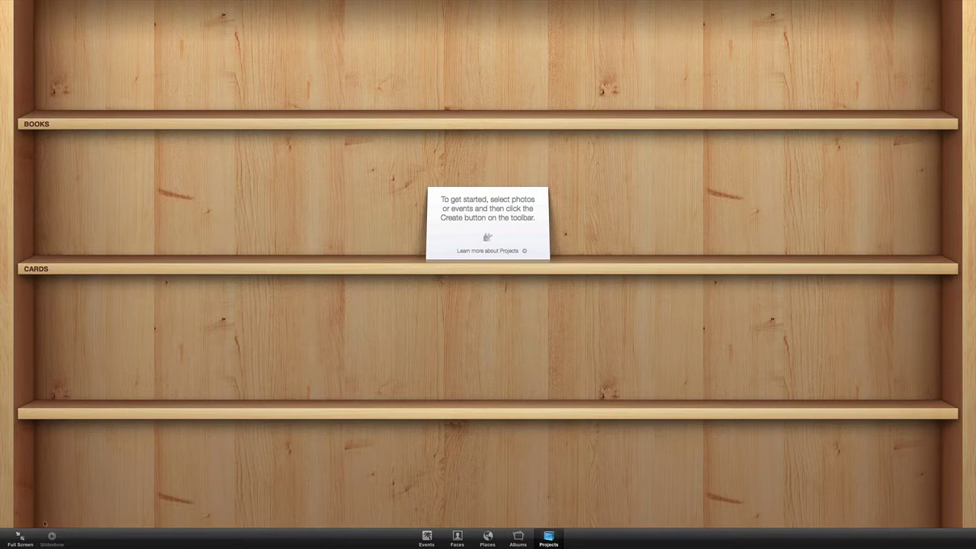
click(22, 537)
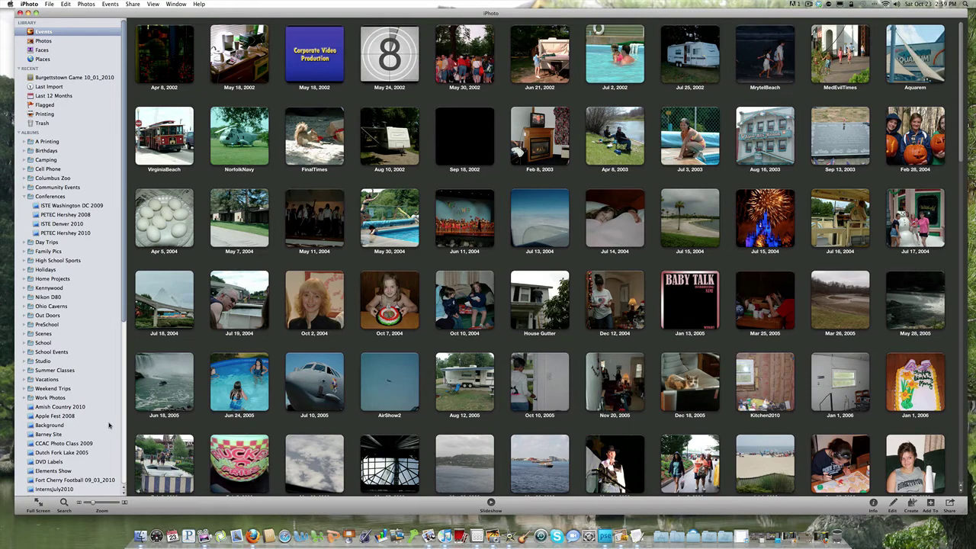
scroll(109, 425, down, 10)
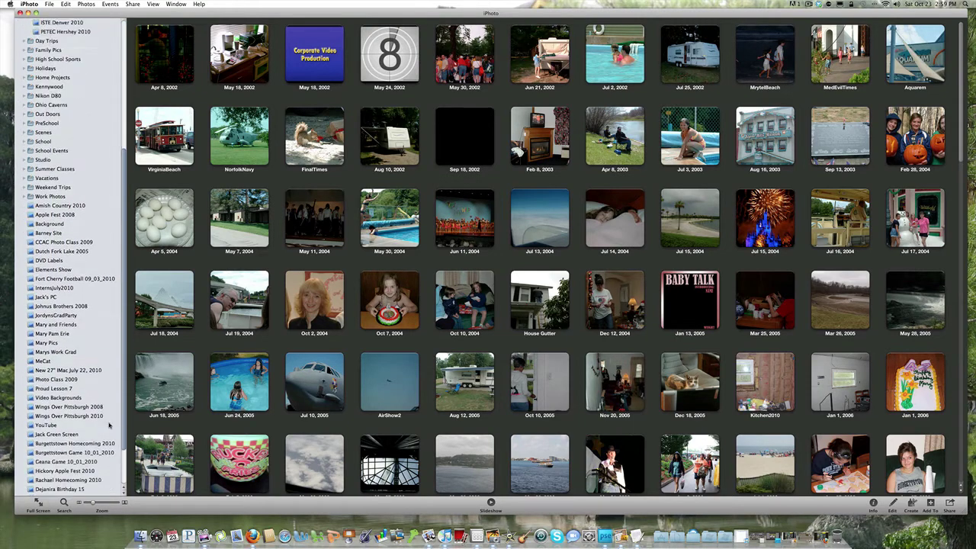
scroll(109, 424, down, 3)
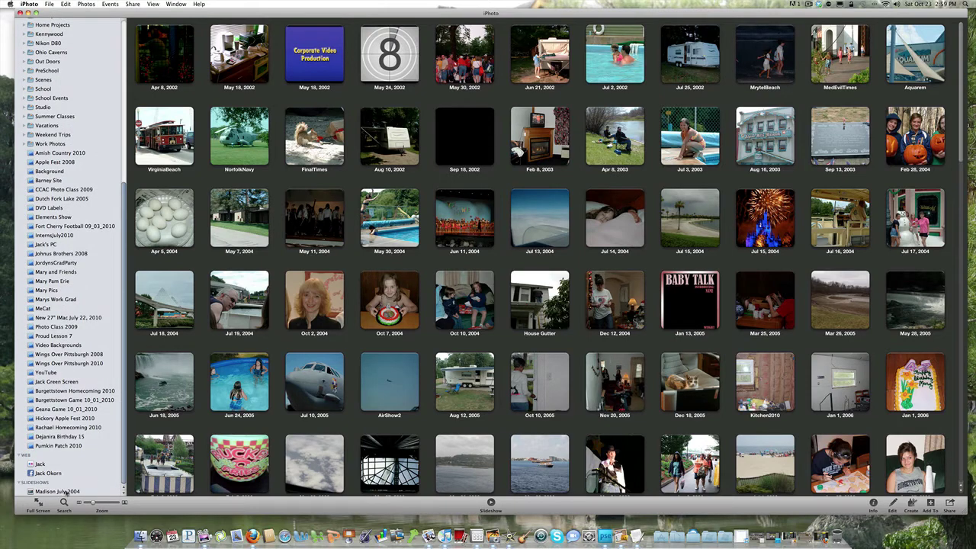
Select the Madison July 2004 slideshow and preview its hanging title-card theme
click(67, 492)
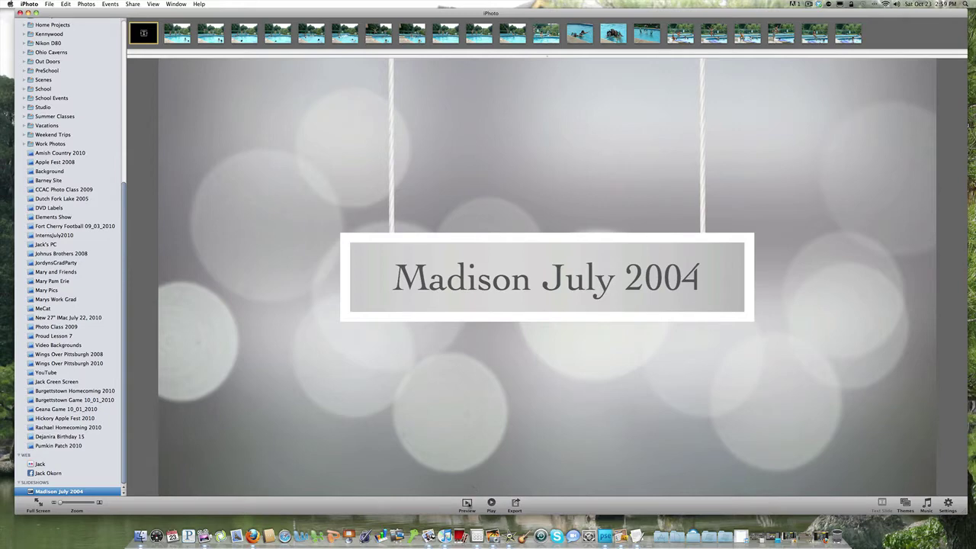
click(467, 503)
Select the second photo in row two of the New 27" iMac July 22, 2010 album and show its Share options
click(65, 318)
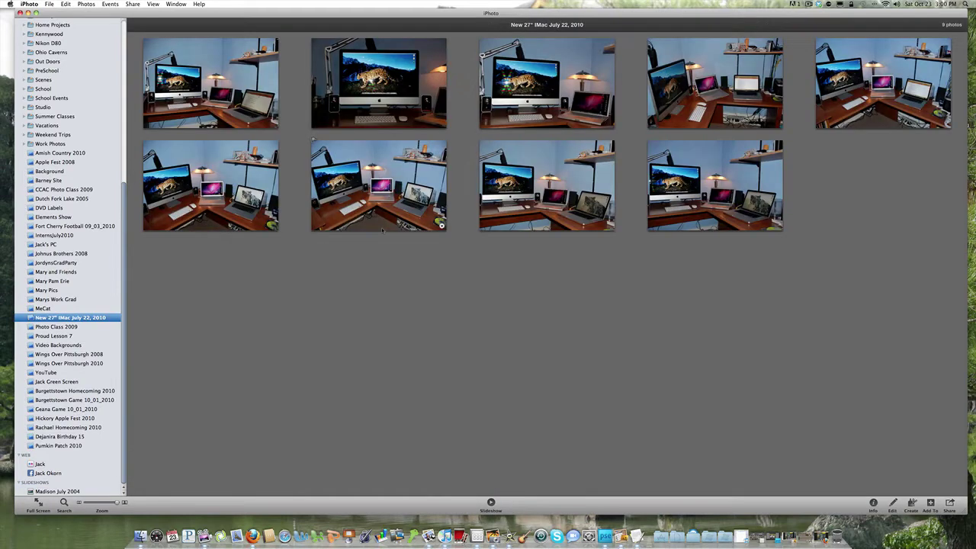
click(441, 225)
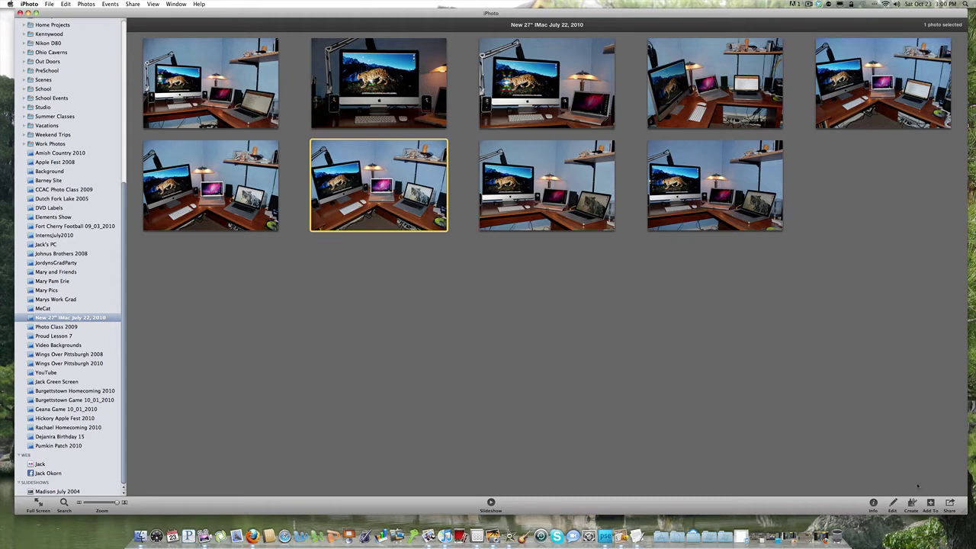
click(949, 504)
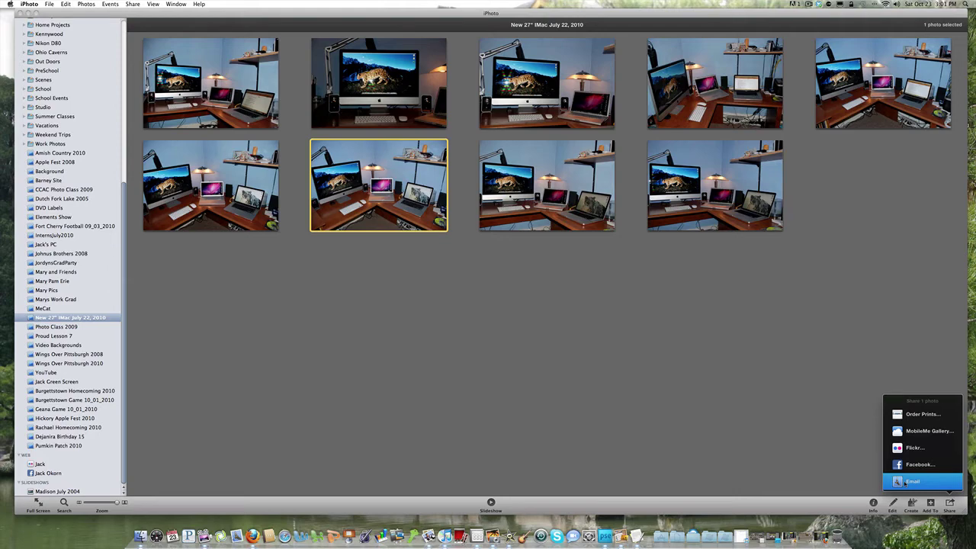
Choose Email from the Share menu to send the desk photo
click(907, 482)
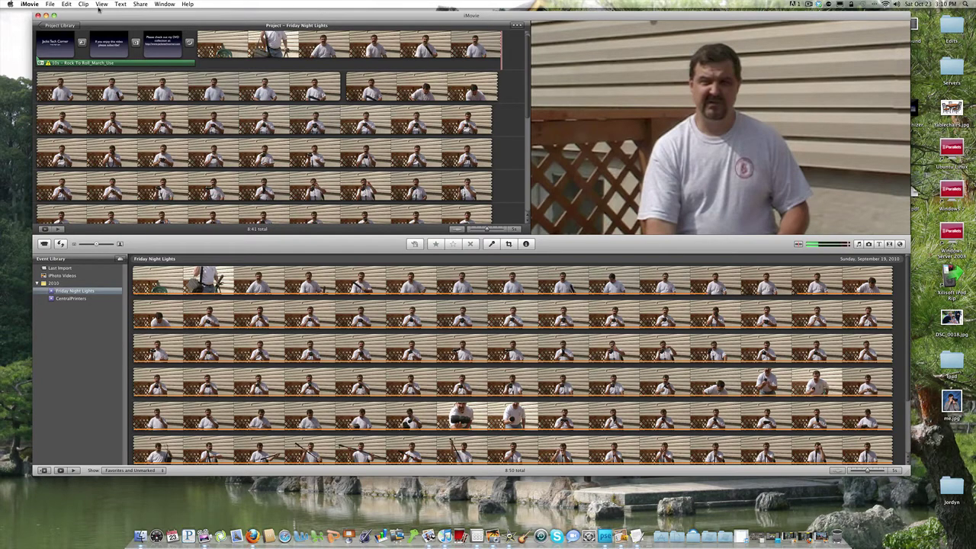
click(84, 5)
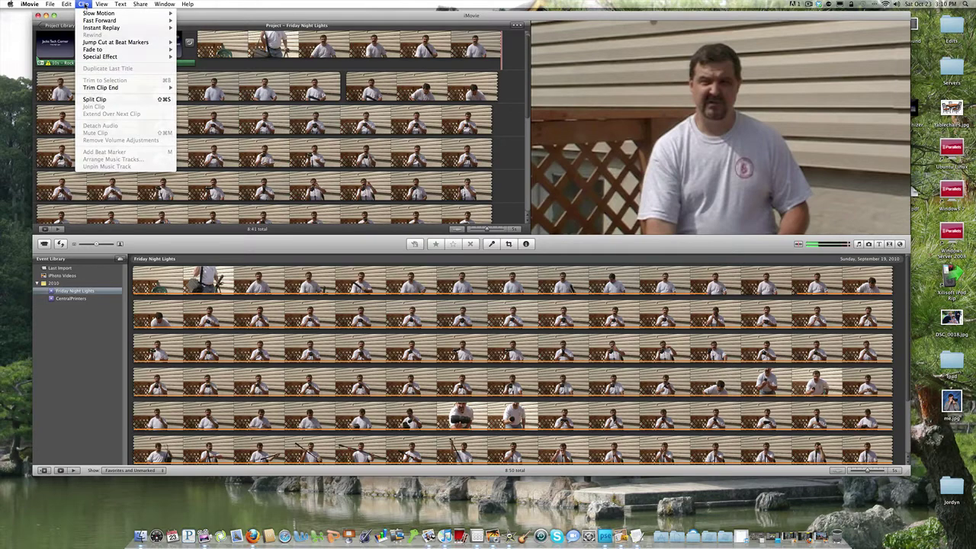
mouse_move(85, 14)
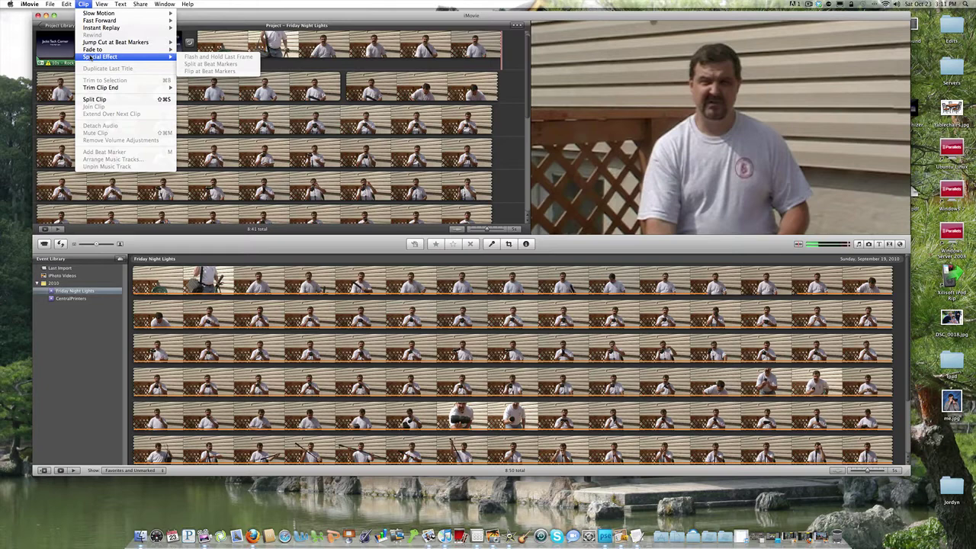
click(84, 4)
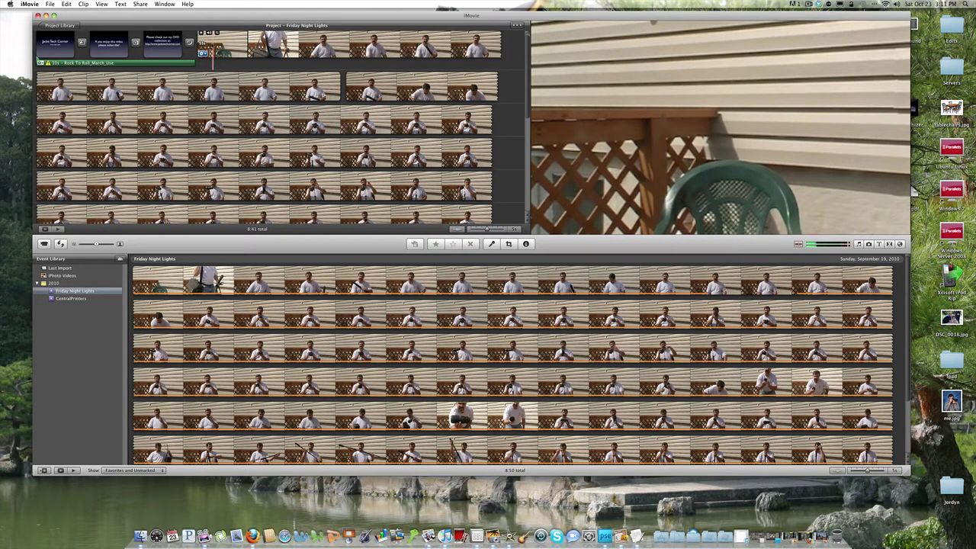
click(202, 33)
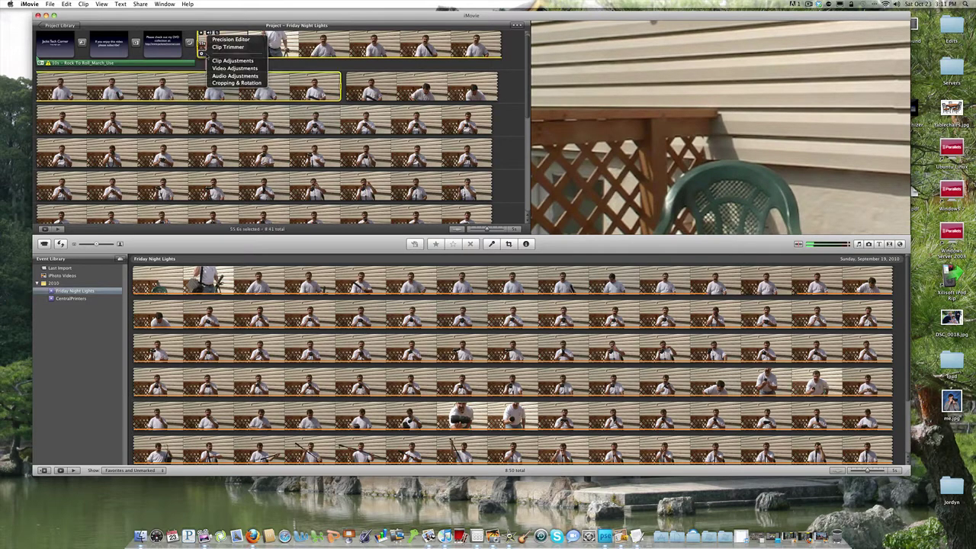
click(218, 76)
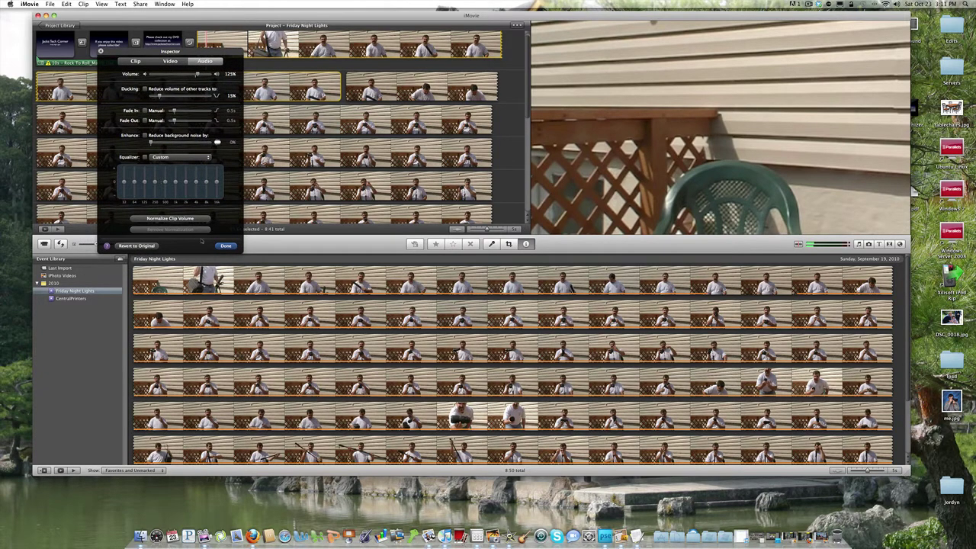
click(226, 245)
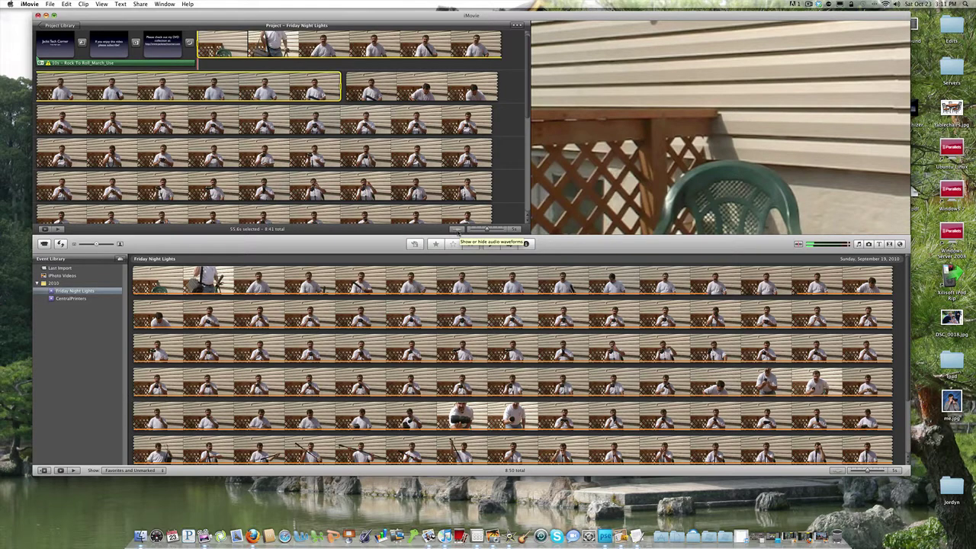
Turn on audio waveforms for the Friday Night Lights clips and play the project with Space
click(456, 229)
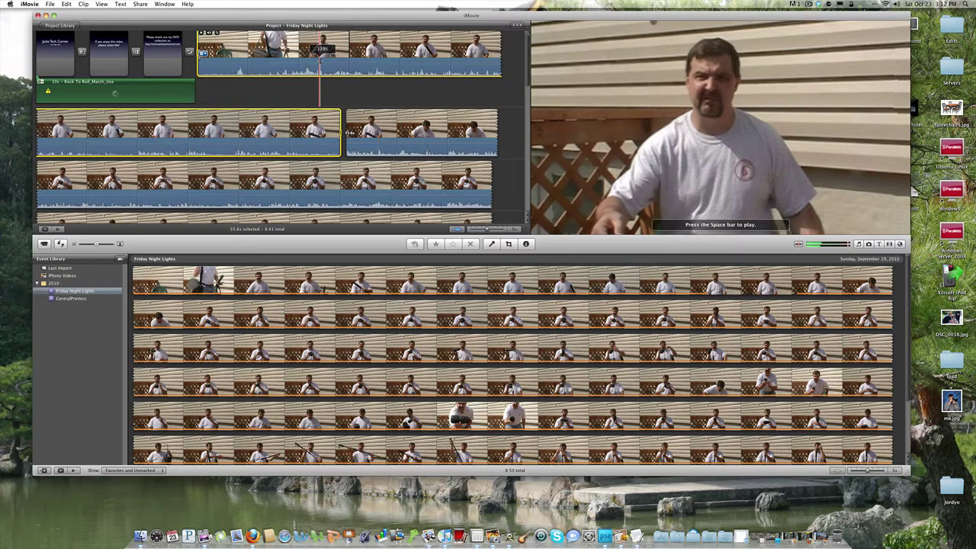
key(space)
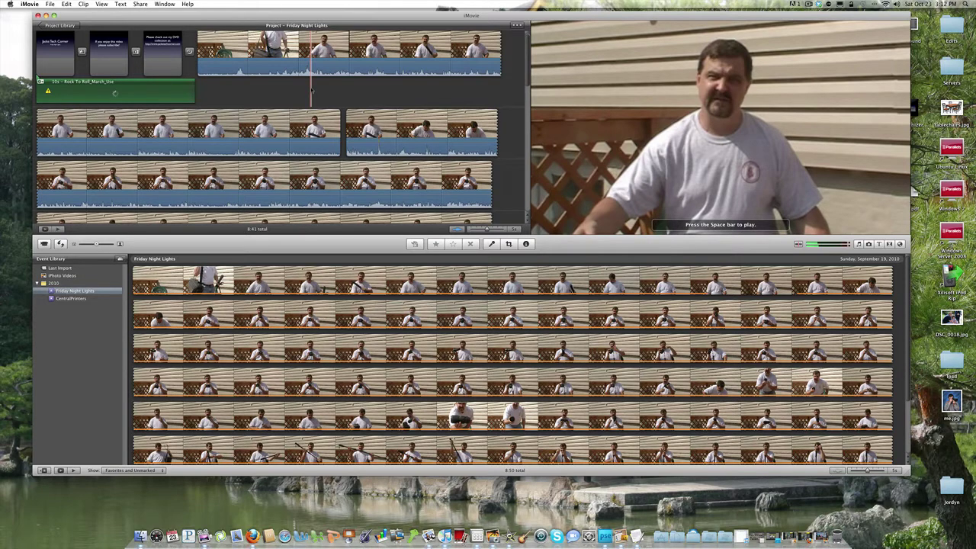
key(space)
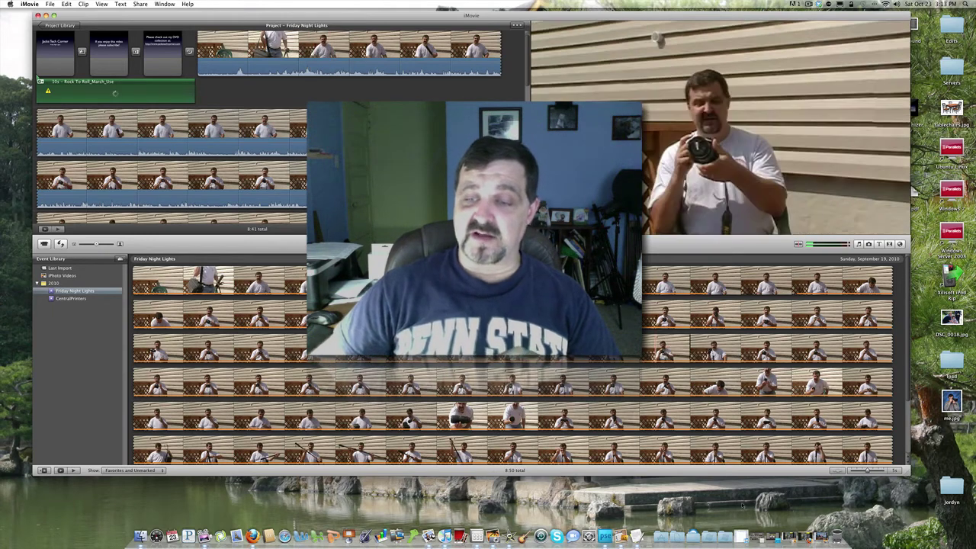
click(809, 524)
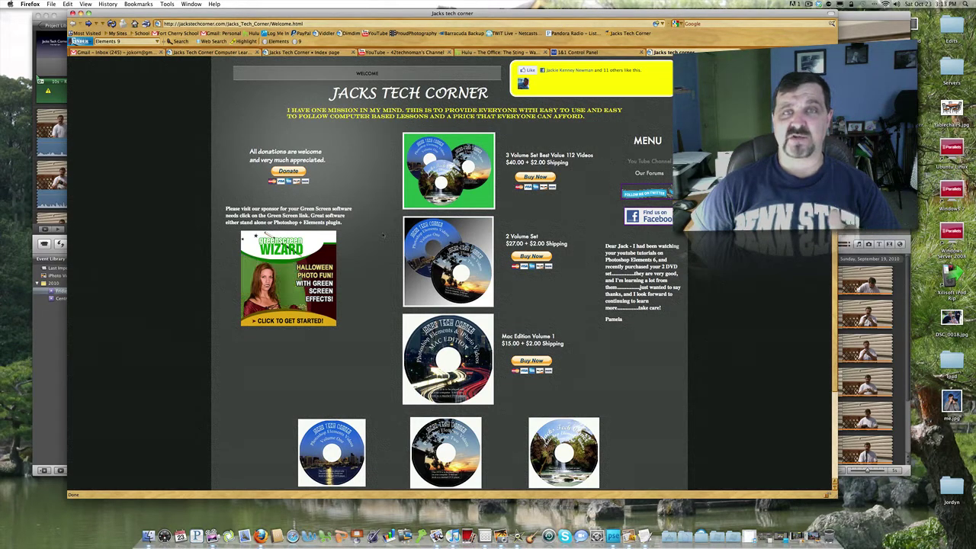
scroll(384, 235, down, 4)
scroll(383, 236, up, 4)
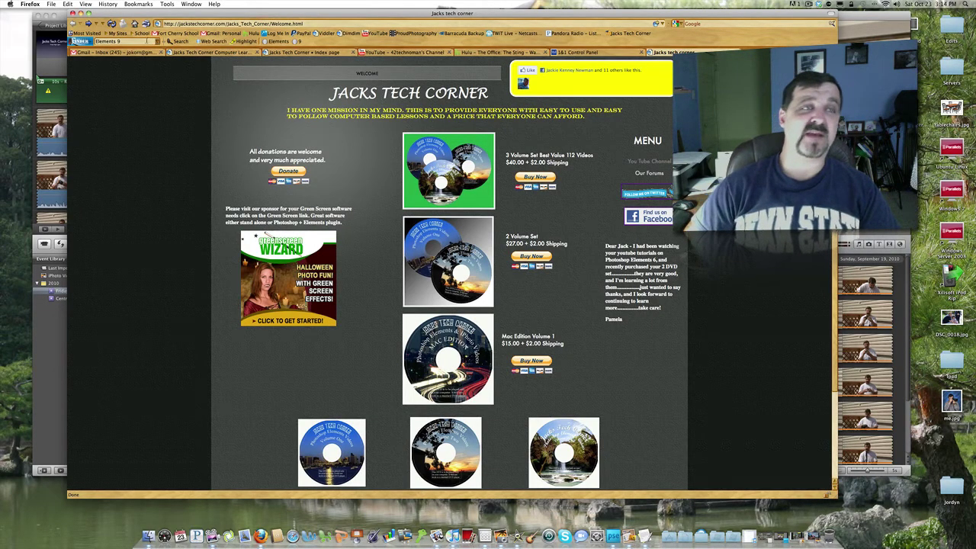
click(81, 13)
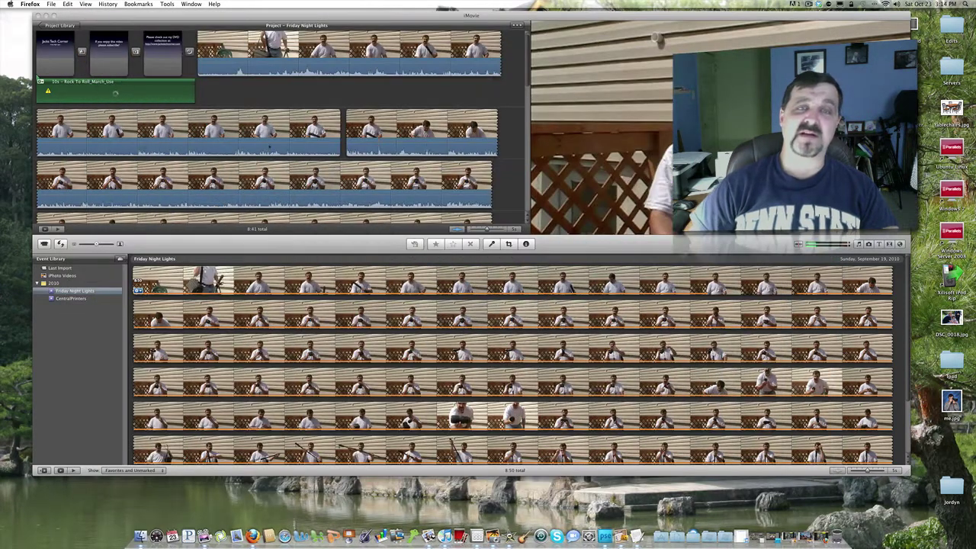